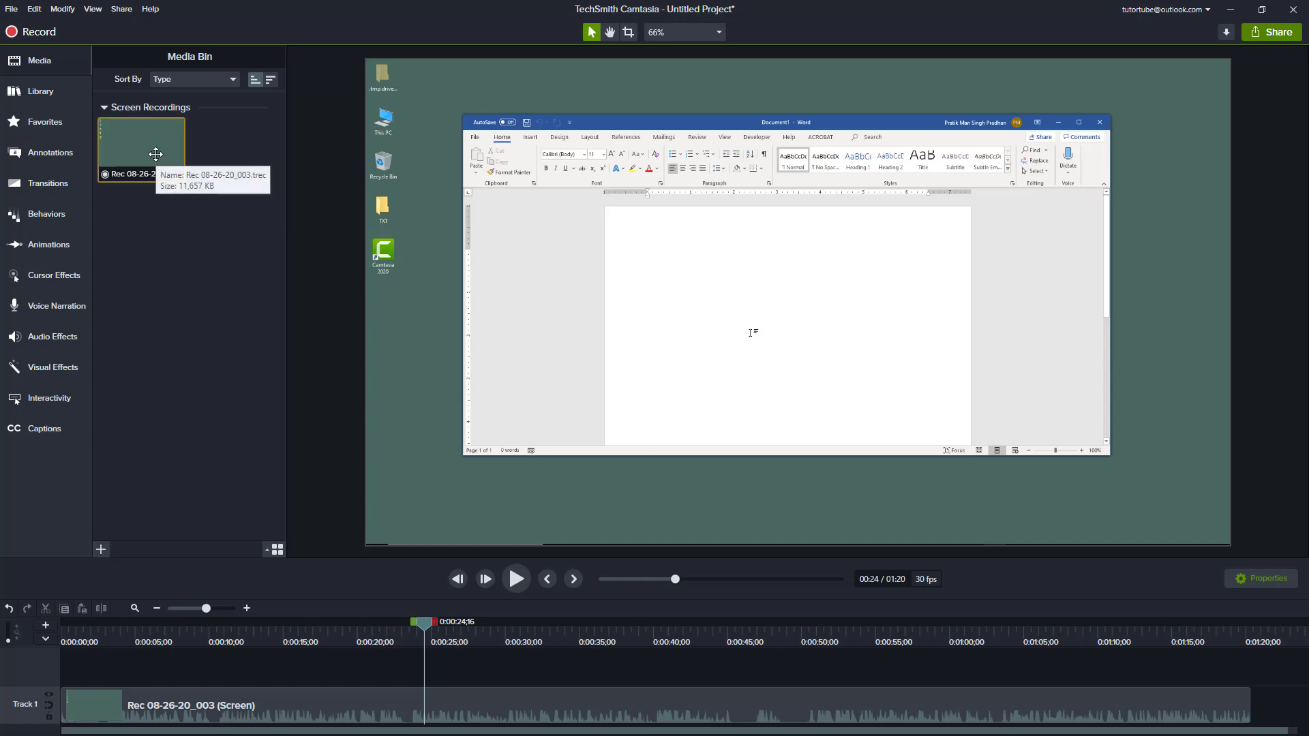
Step: Preview the screen recording from the media bin in its own window, and close the preview
{"action": "left_click", "coordinate": [49, 68]}
{"action": "left_click", "coordinate": [42, 62]}
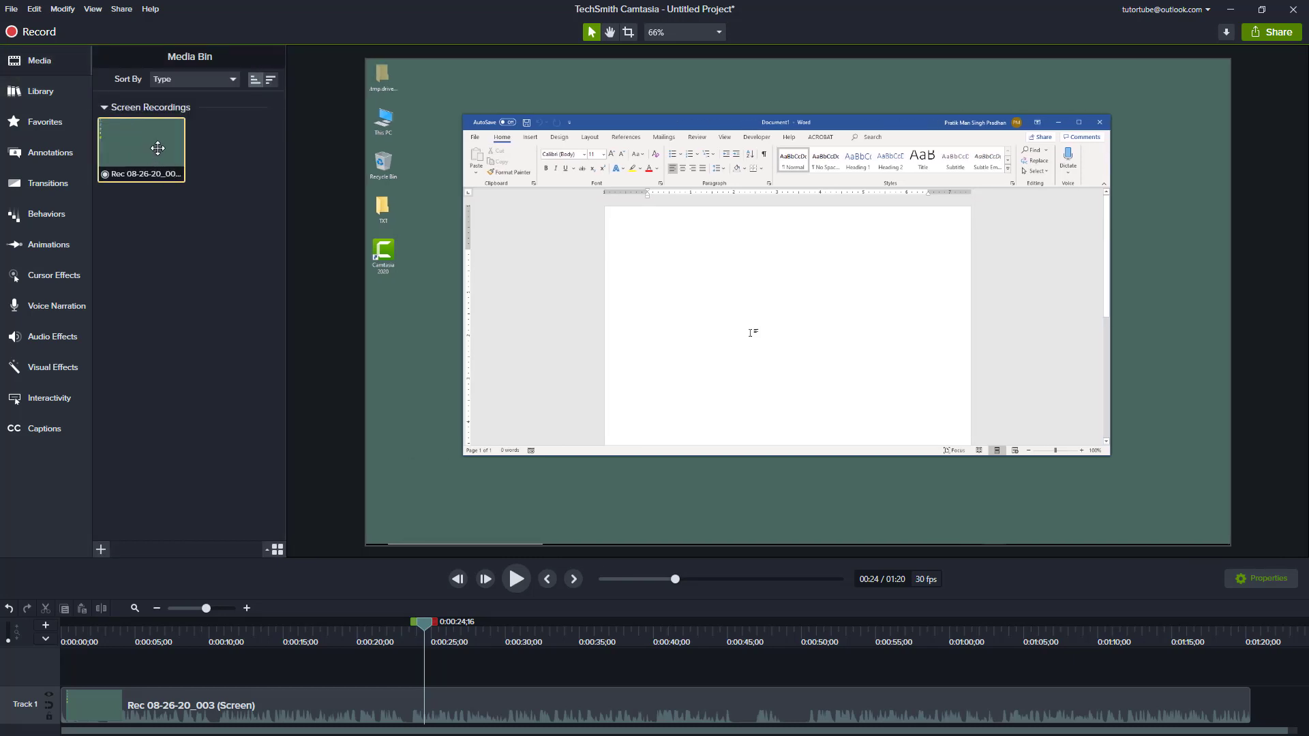
{"action": "double_click", "coordinate": [157, 147]}
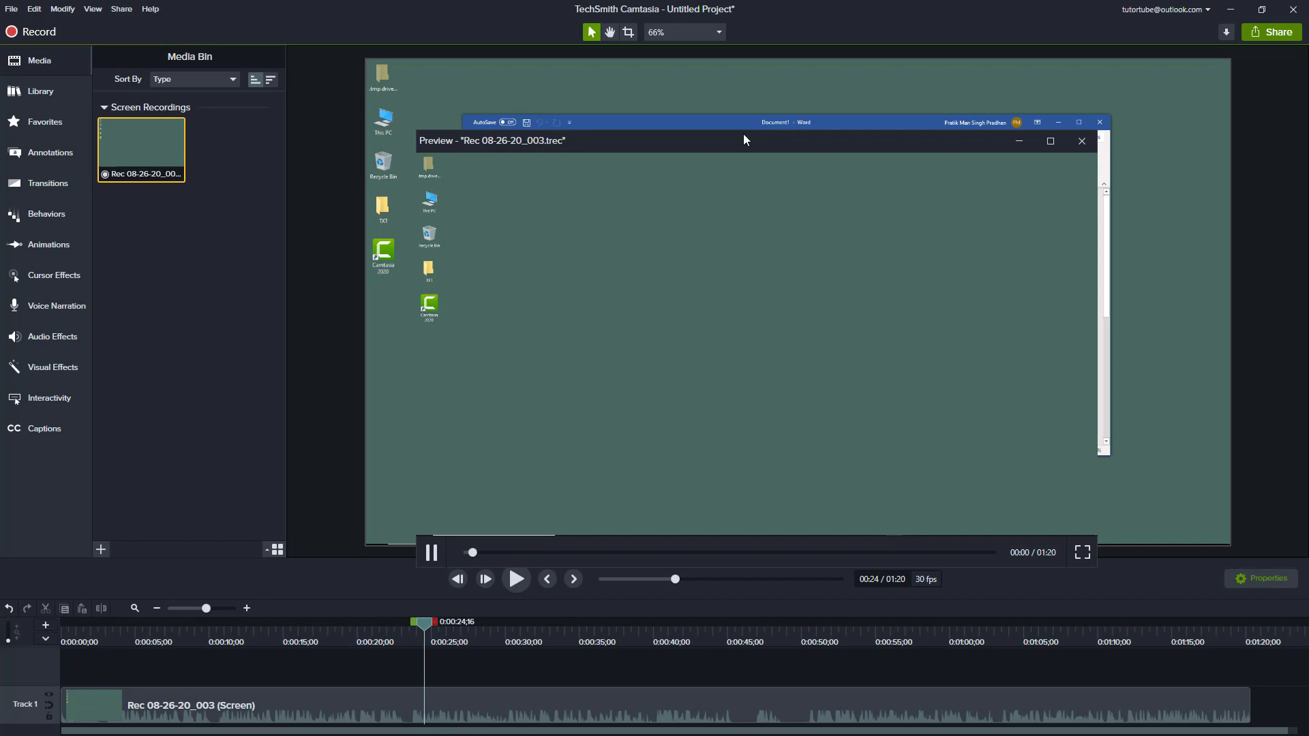
{"action": "left_click_drag", "start_coordinate": [743, 135], "coordinate": [422, 152]}
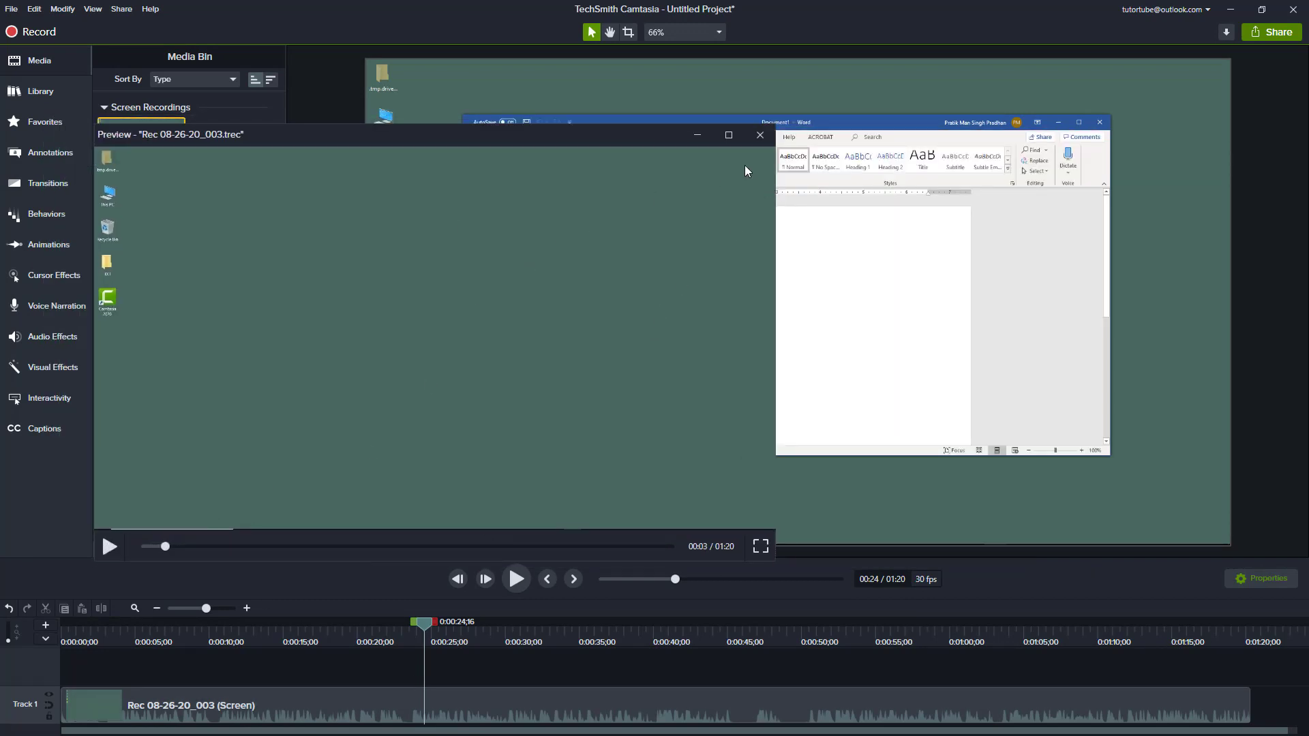
{"action": "left_click", "coordinate": [760, 134]}
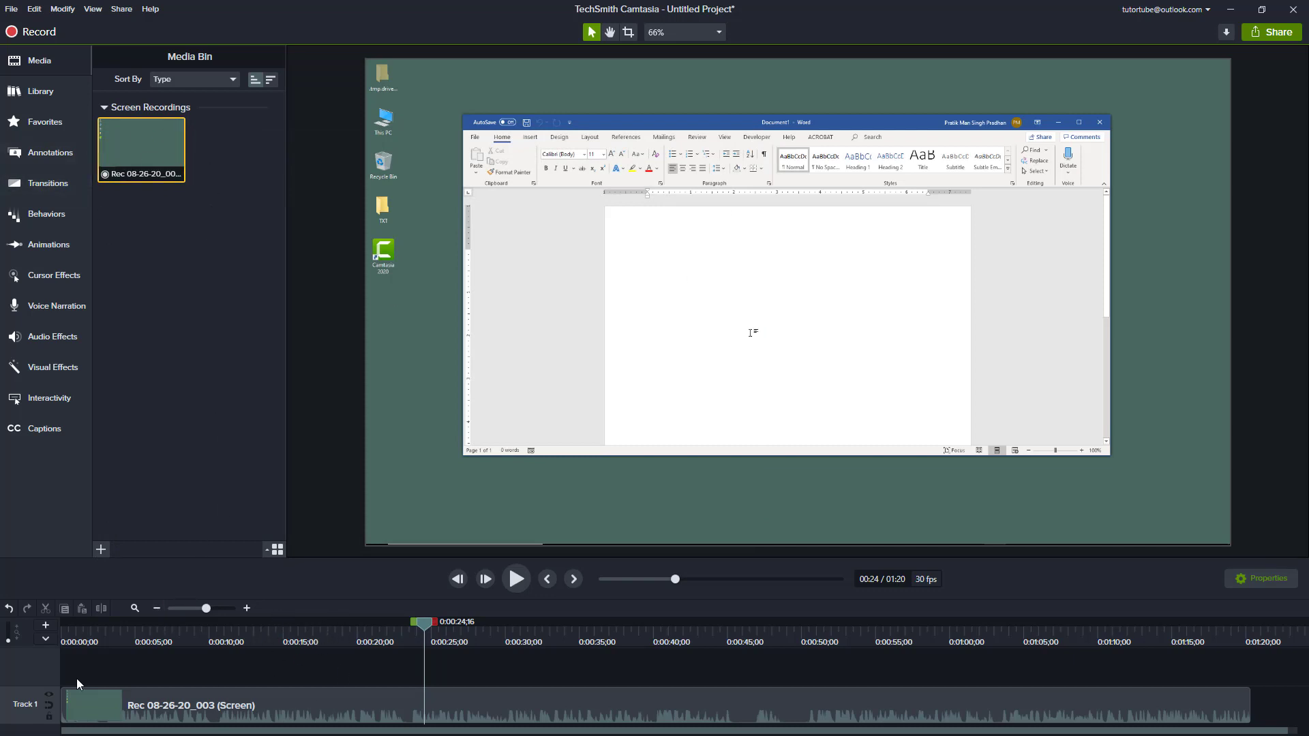
Step: Delete the recording clip from Track 1 and place the recording from the media bin at the start of Track 1
{"action": "left_click", "coordinate": [167, 706]}
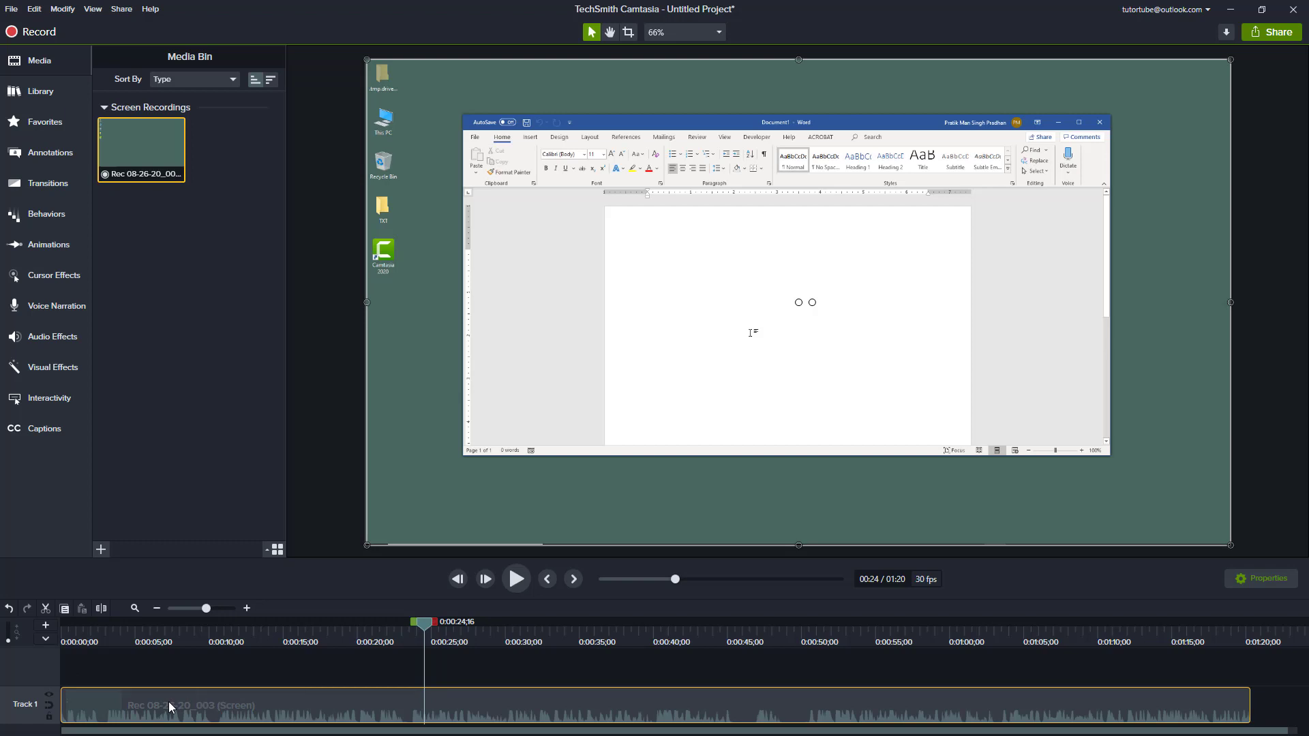
{"action": "key", "text": "Delete"}
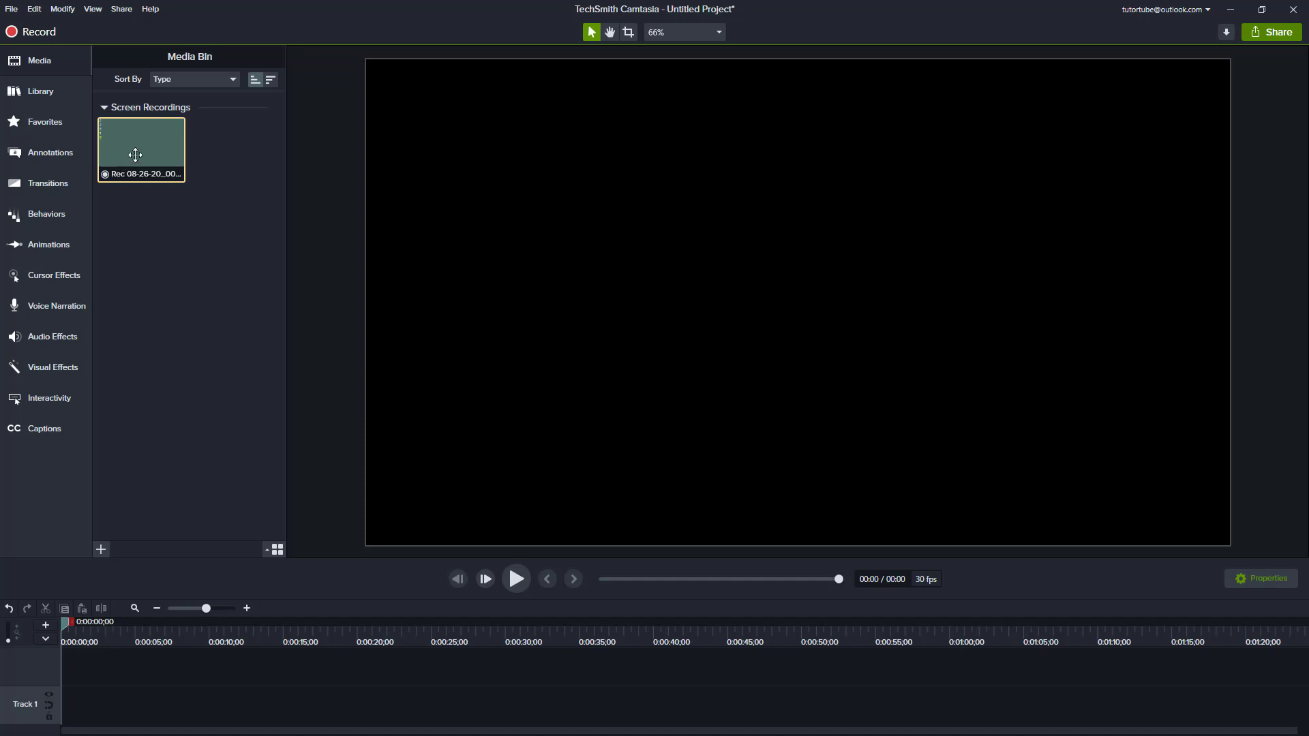
{"action": "left_click_drag", "start_coordinate": [129, 152], "coordinate": [49, 713]}
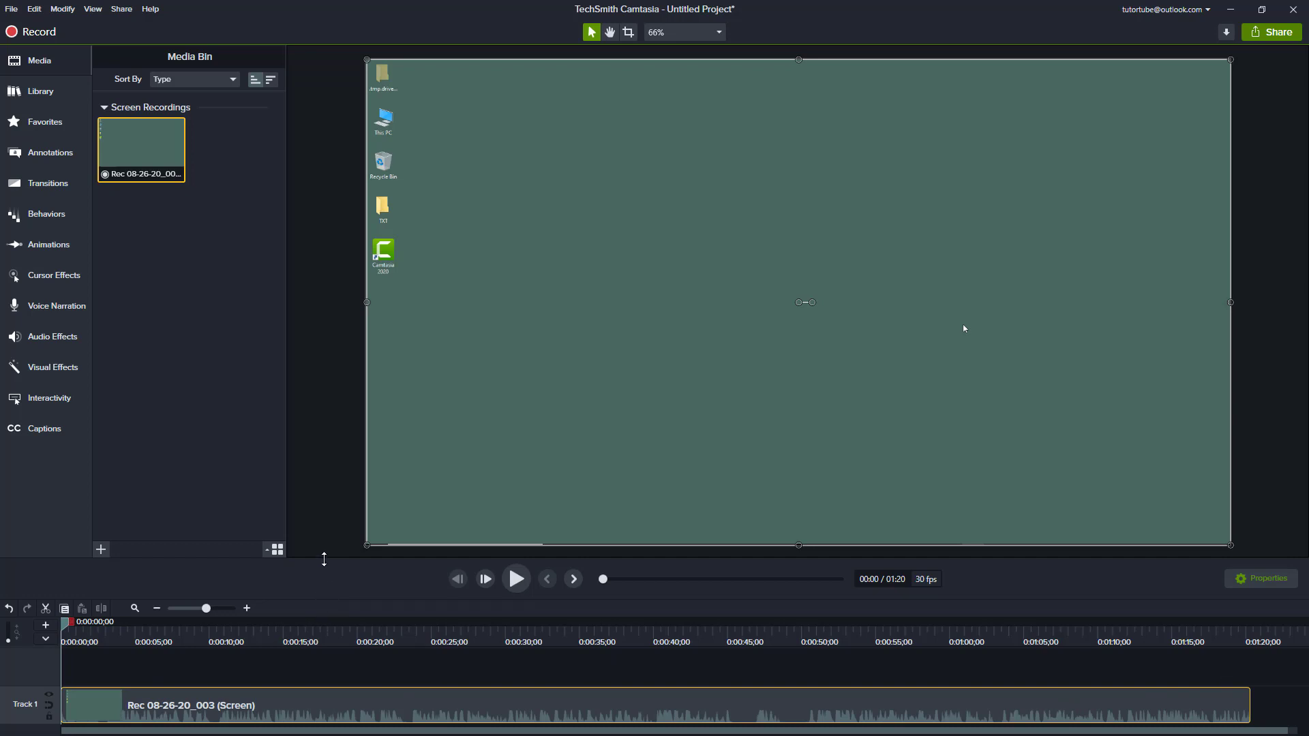
Step: Enlarge the timeline area and increase the height of Track 1 for a larger view of the clip's waveform
{"action": "left_click_drag", "start_coordinate": [327, 558], "coordinate": [343, 409]}
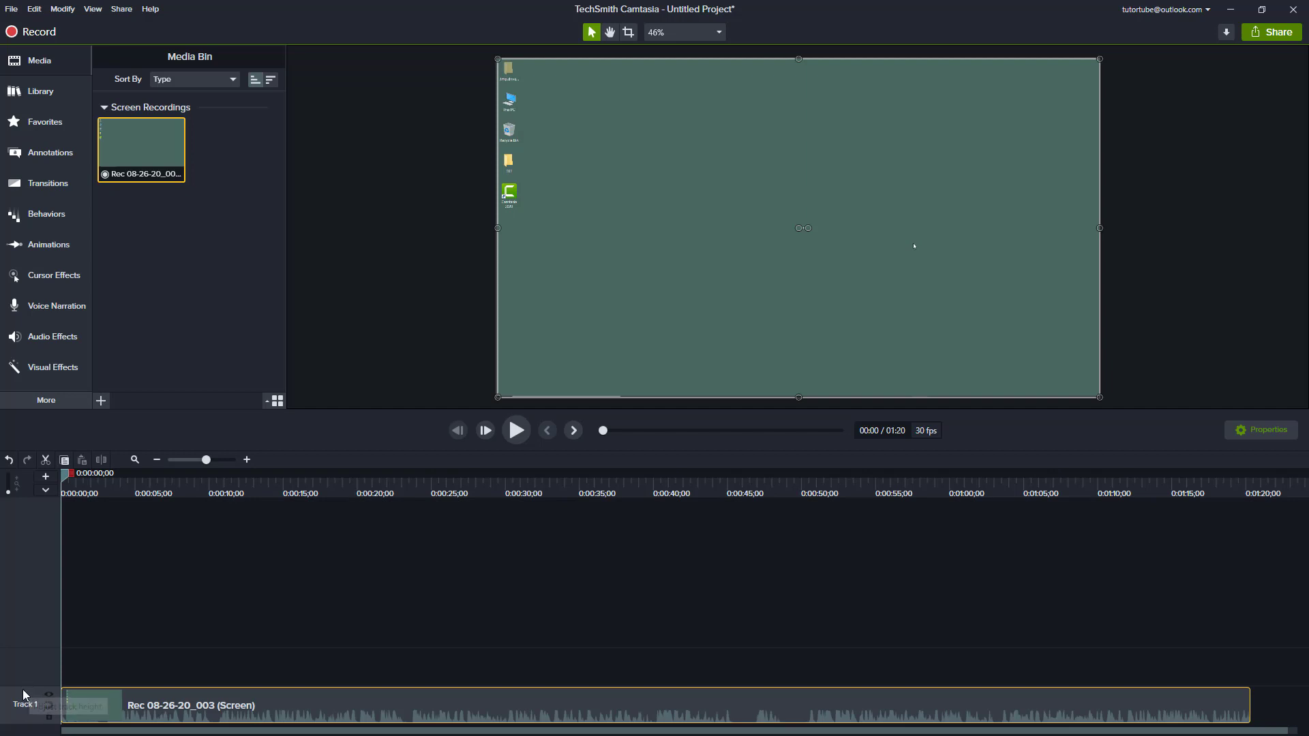
{"action": "left_click_drag", "start_coordinate": [28, 687], "coordinate": [25, 600]}
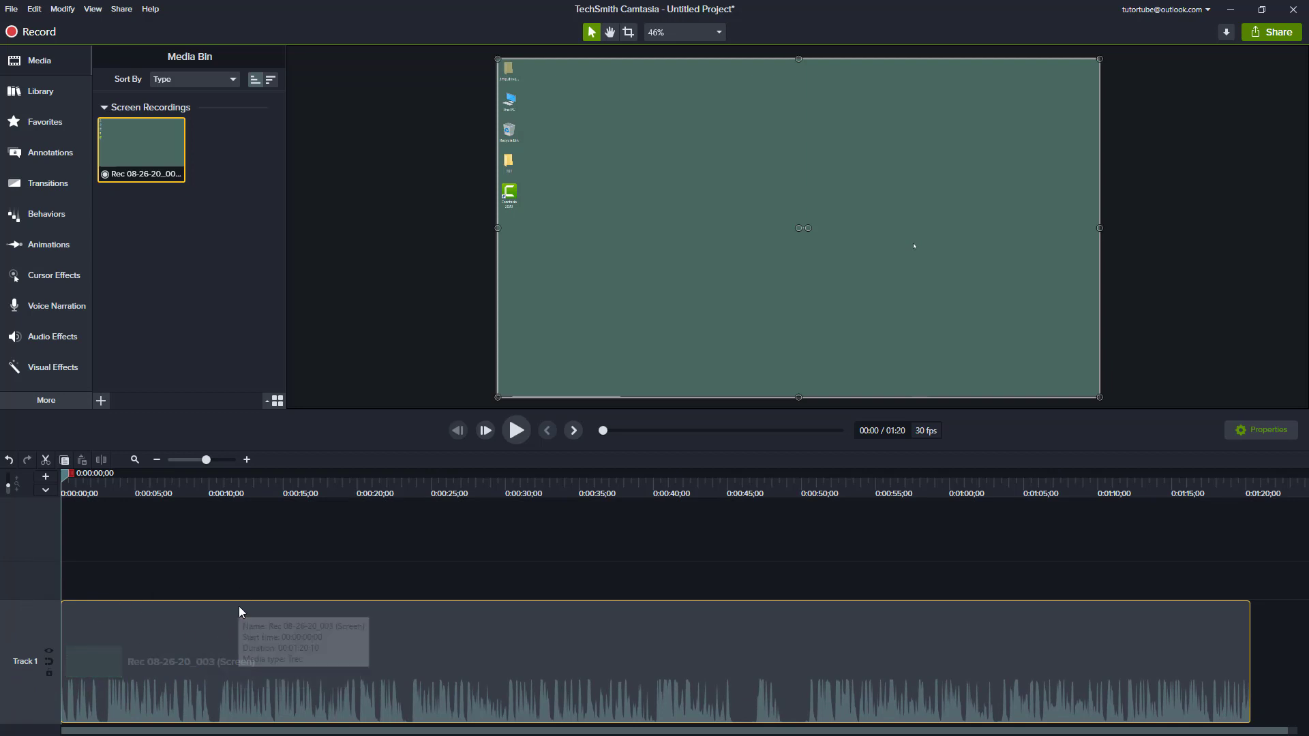
Step: Examine the recording's opening seconds by scrubbing the playhead through the clip at several timeline zoom levels
{"action": "left_click_drag", "start_coordinate": [64, 480], "coordinate": [1, 541]}
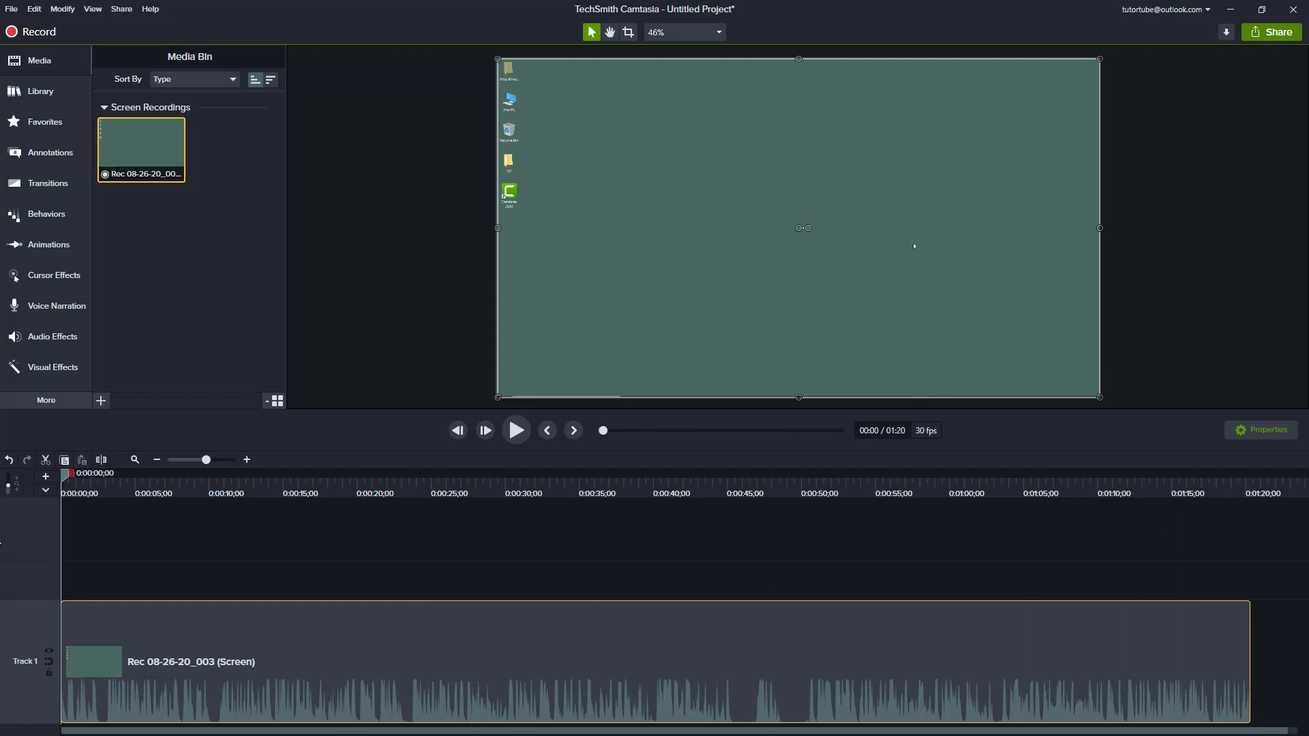
{"action": "left_click", "coordinate": [156, 459]}
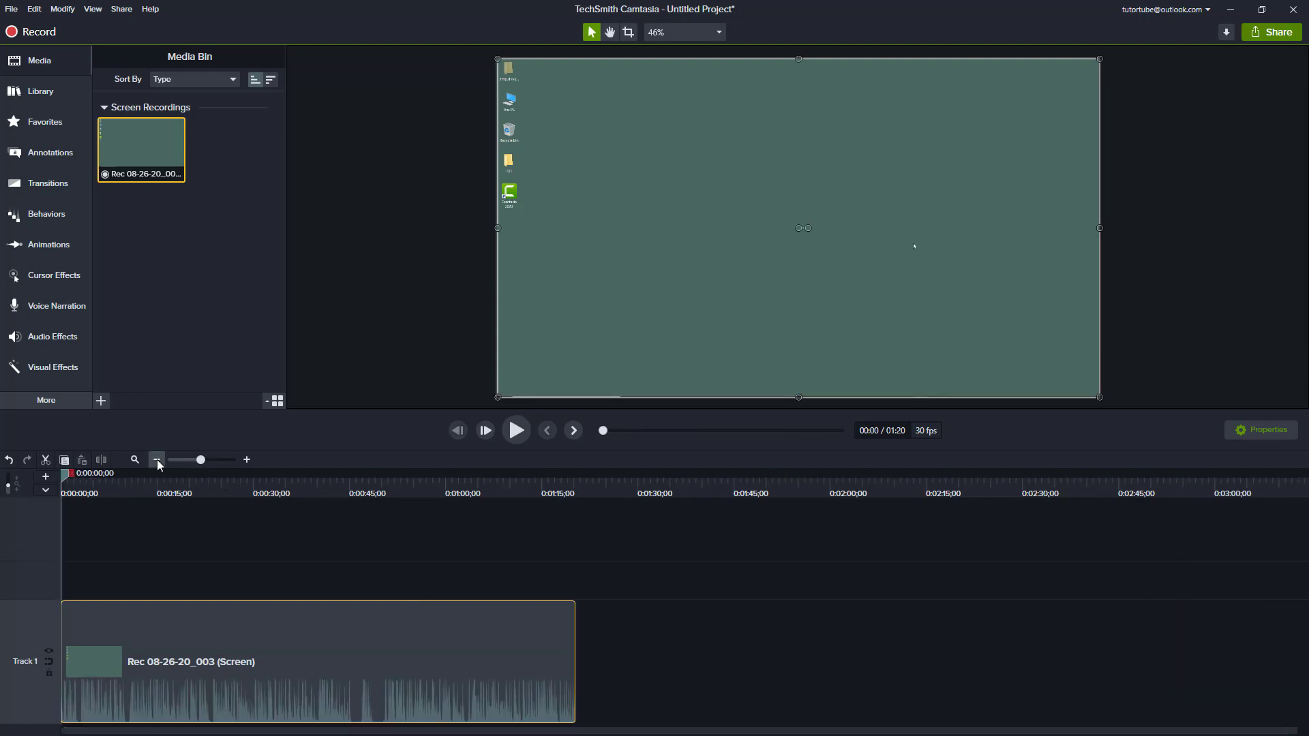
{"action": "left_click", "coordinate": [247, 460]}
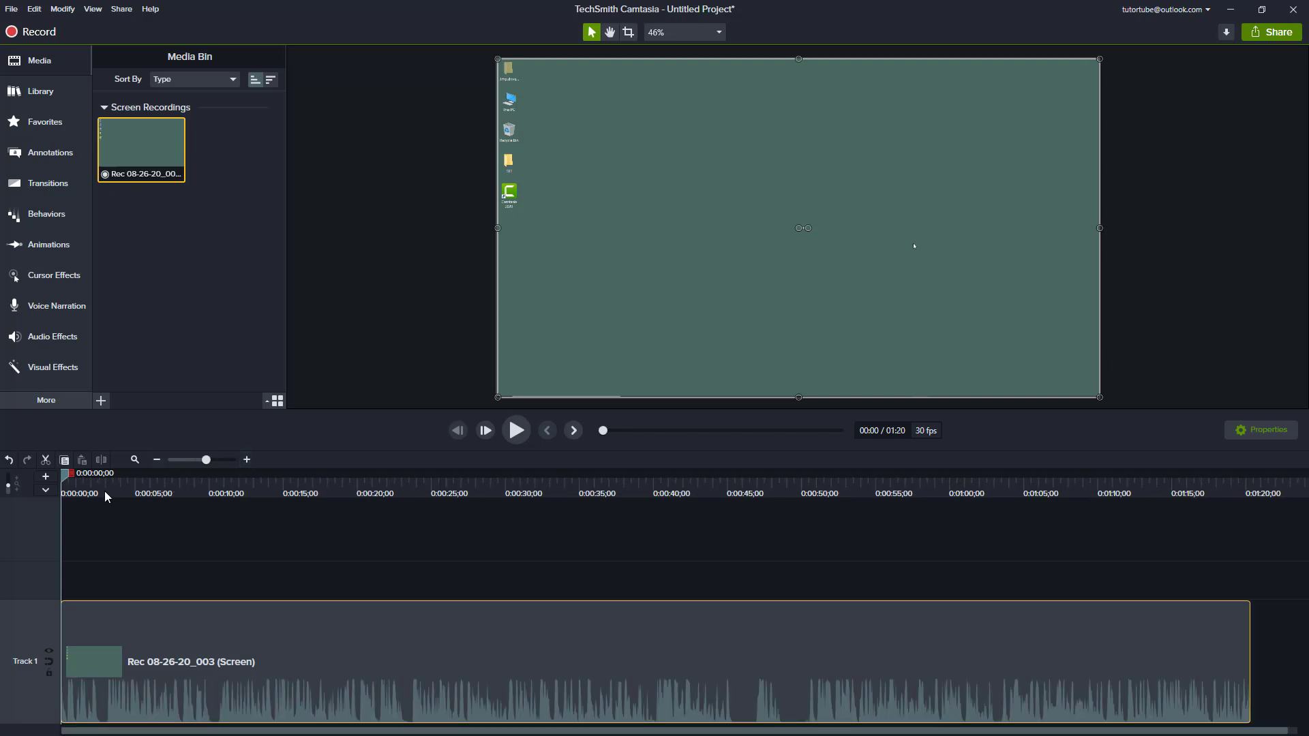
{"action": "left_click", "coordinate": [157, 481]}
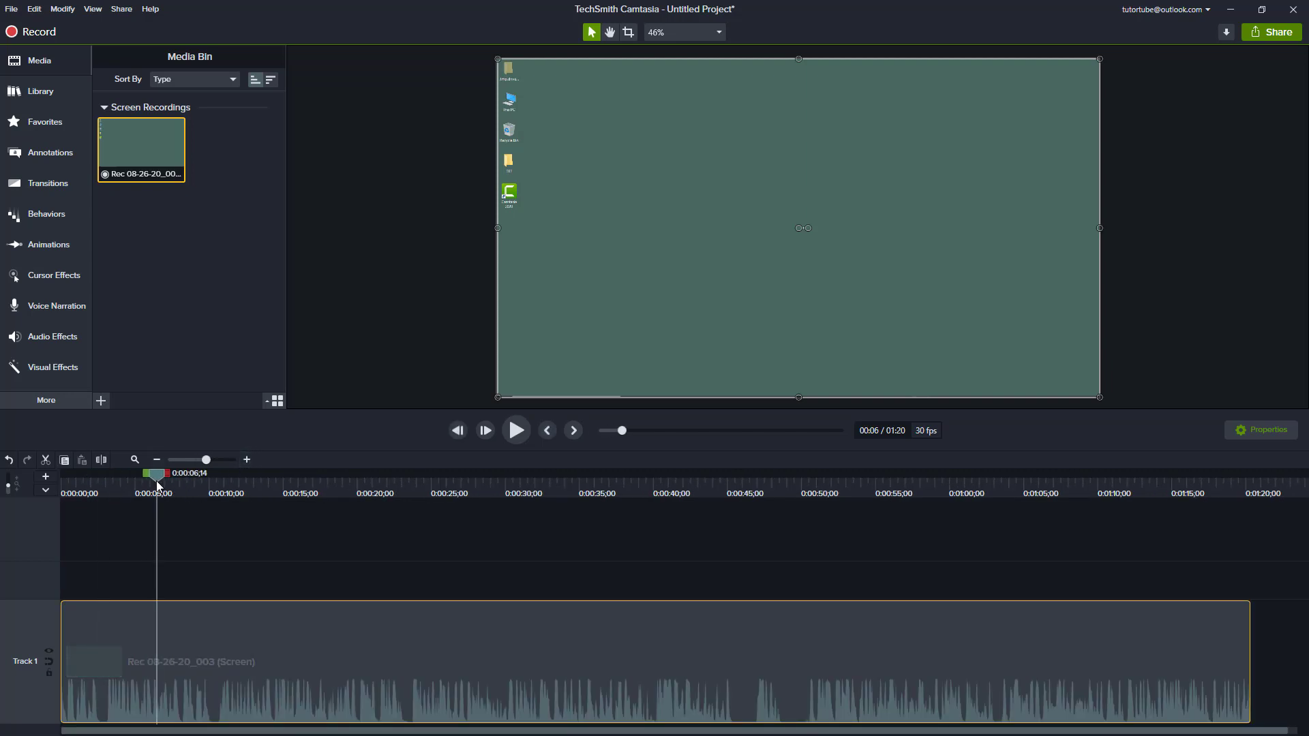
{"action": "left_click_drag", "start_coordinate": [157, 484], "coordinate": [225, 476]}
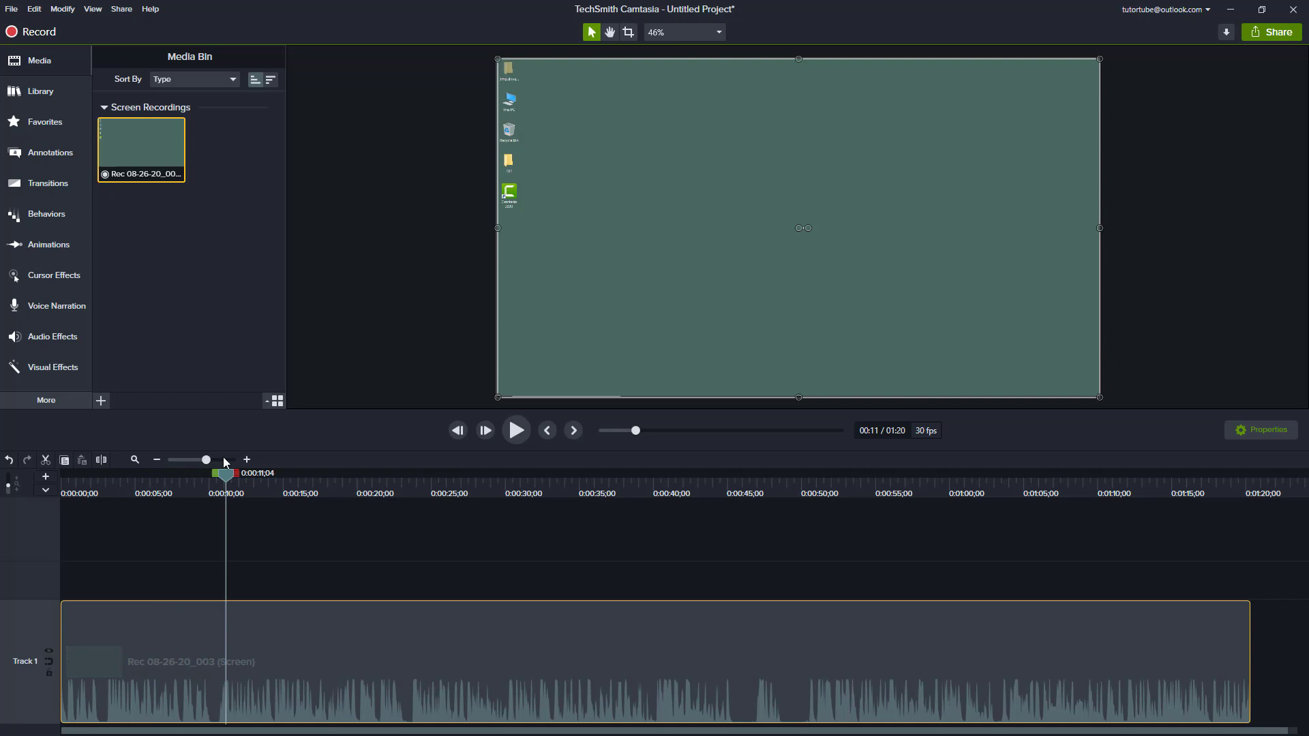
{"action": "left_click", "coordinate": [247, 460]}
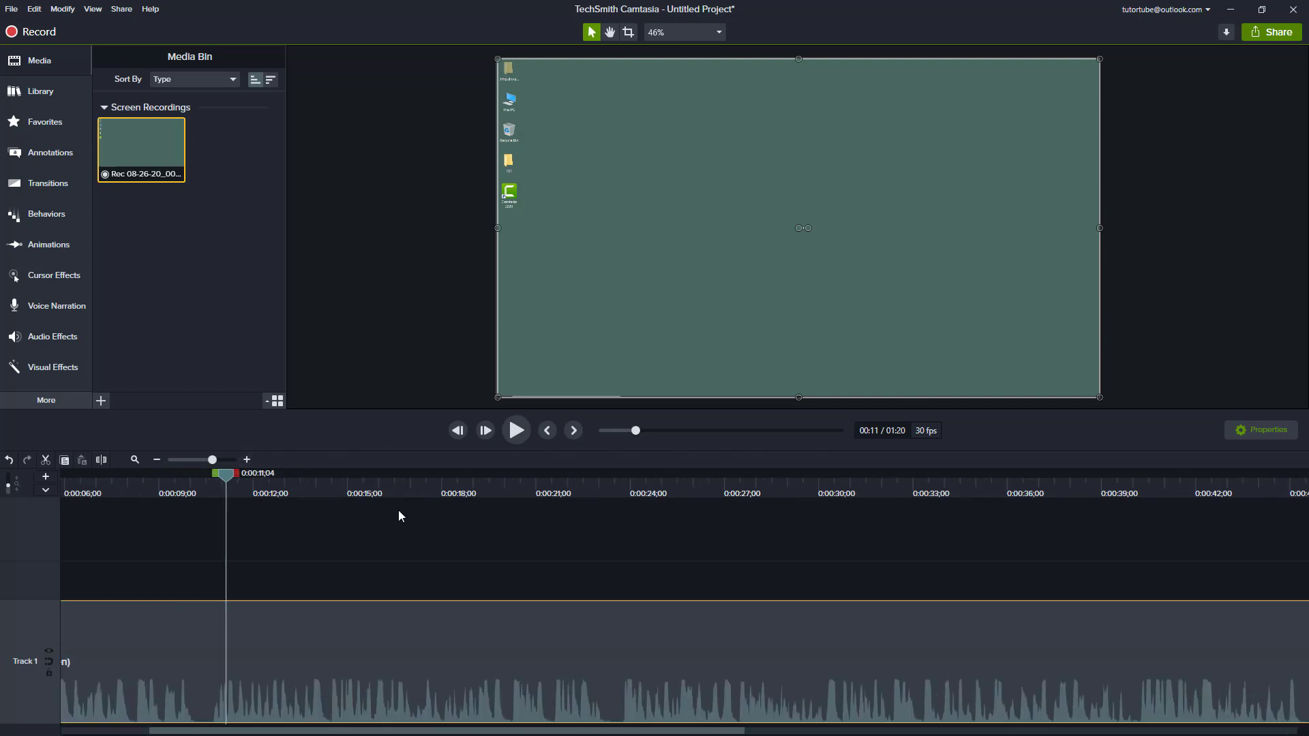
{"action": "left_click_drag", "start_coordinate": [295, 490], "coordinate": [487, 539]}
{"action": "left_click", "coordinate": [247, 460]}
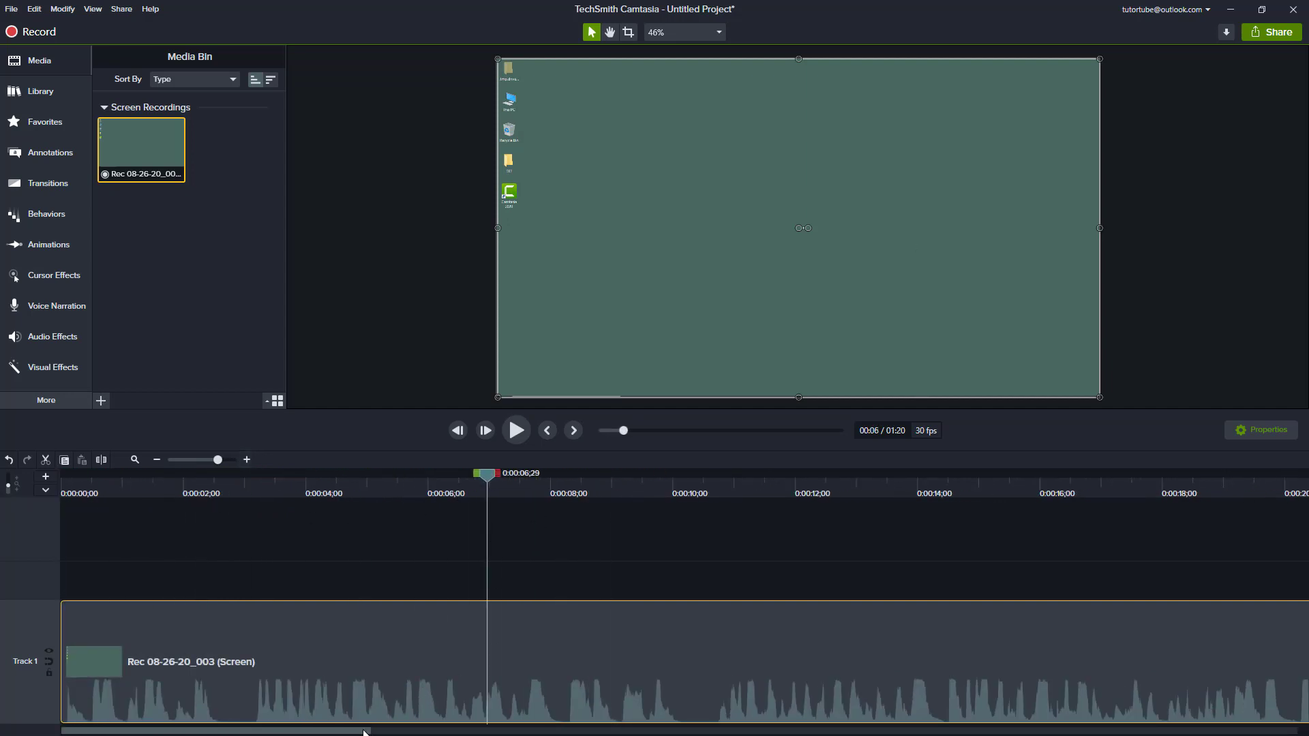
{"action": "left_click_drag", "start_coordinate": [364, 732], "coordinate": [196, 675]}
{"action": "left_click_drag", "start_coordinate": [387, 483], "coordinate": [697, 548]}
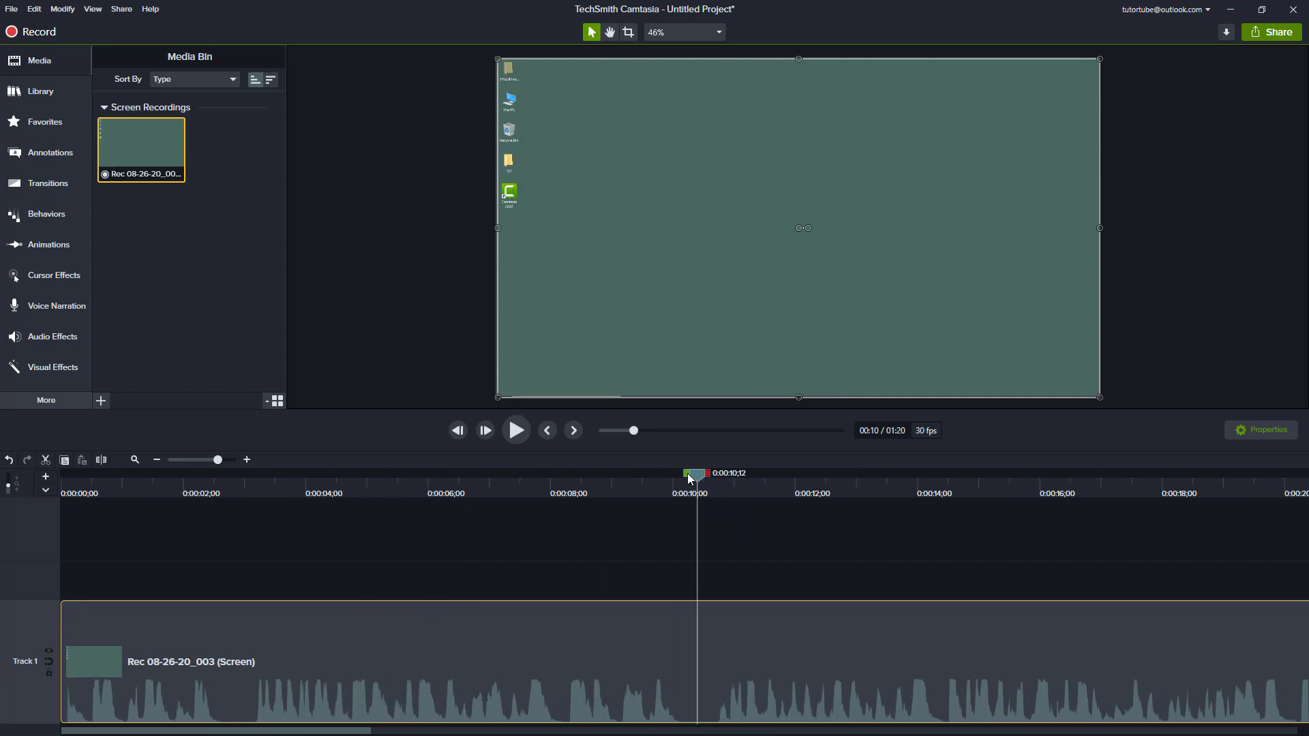
{"action": "left_click", "coordinate": [157, 461]}
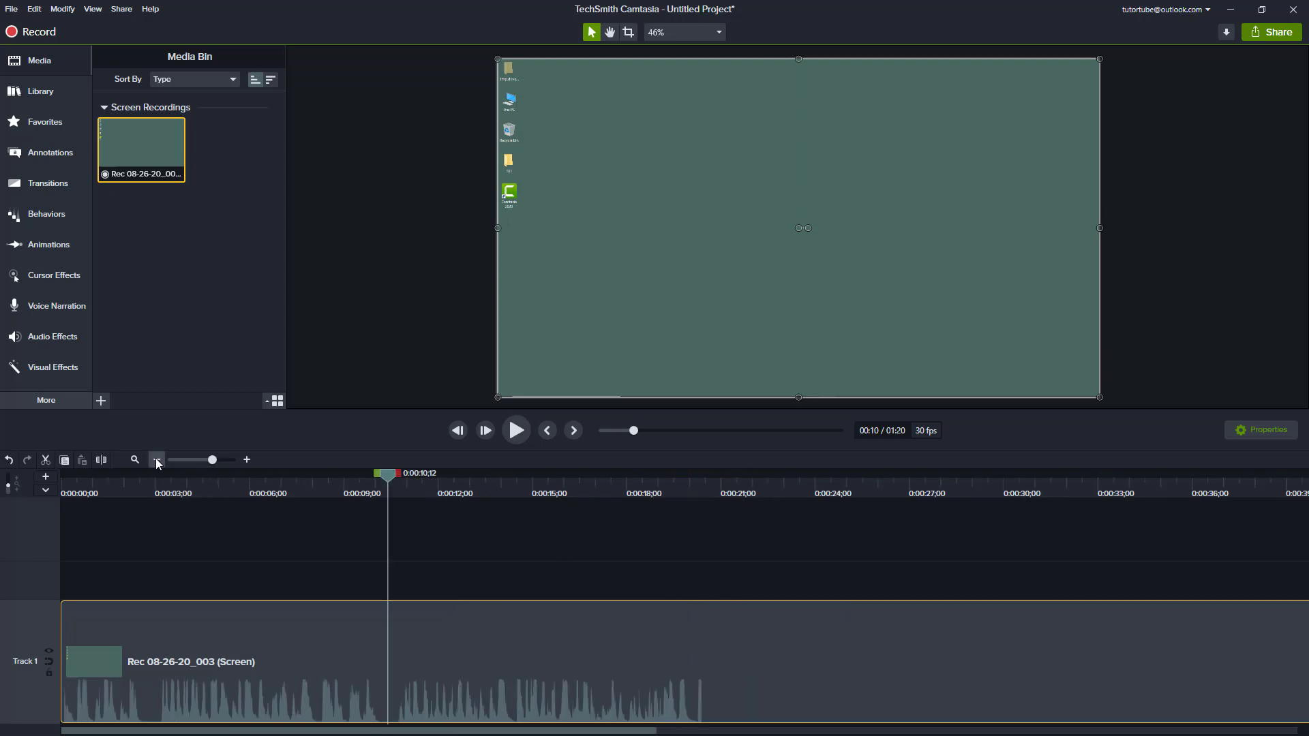
{"action": "left_click", "coordinate": [225, 461]}
{"action": "mouse_move", "coordinate": [223, 461]}
{"action": "left_mouse_down"}
{"action": "mouse_move", "coordinate": [195, 461]}
{"action": "mouse_move", "coordinate": [206, 464]}
{"action": "left_mouse_up"}
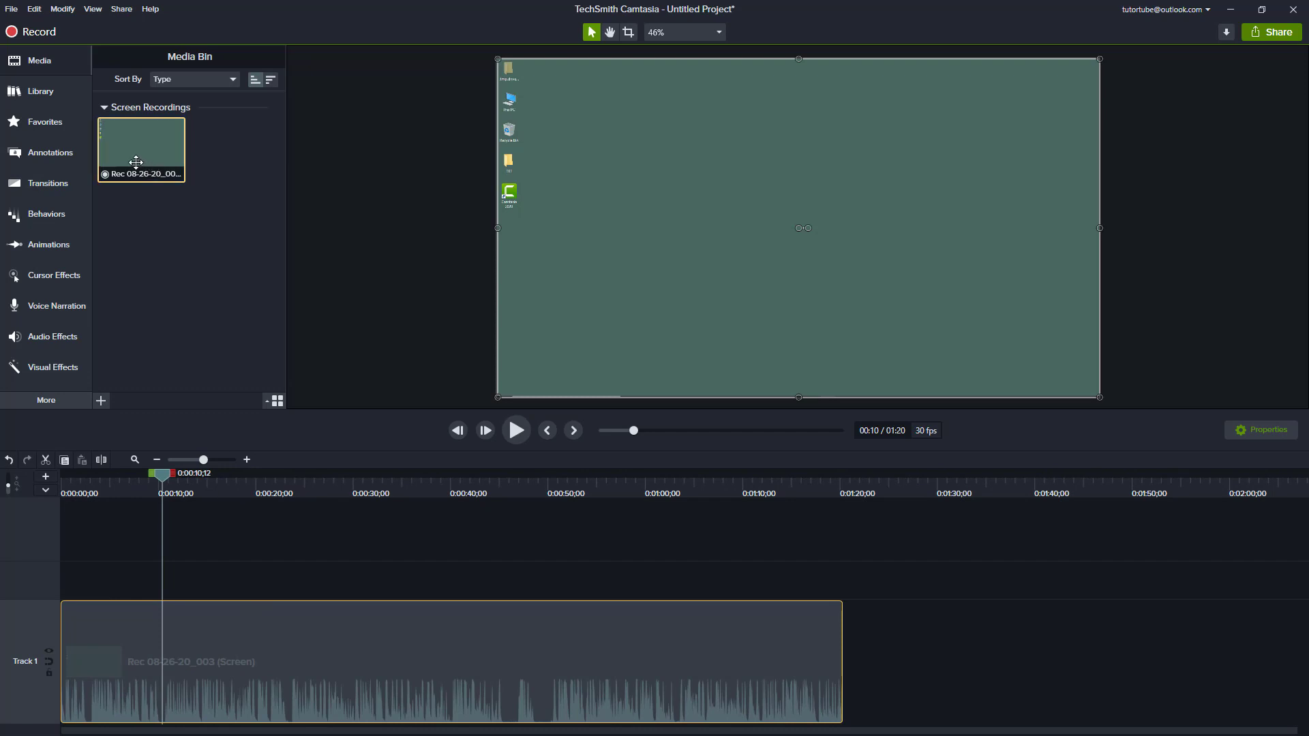
Step: Add a second copy of the screen recording directly after the existing clip on Track 1
{"action": "left_click_drag", "start_coordinate": [160, 154], "coordinate": [793, 626]}
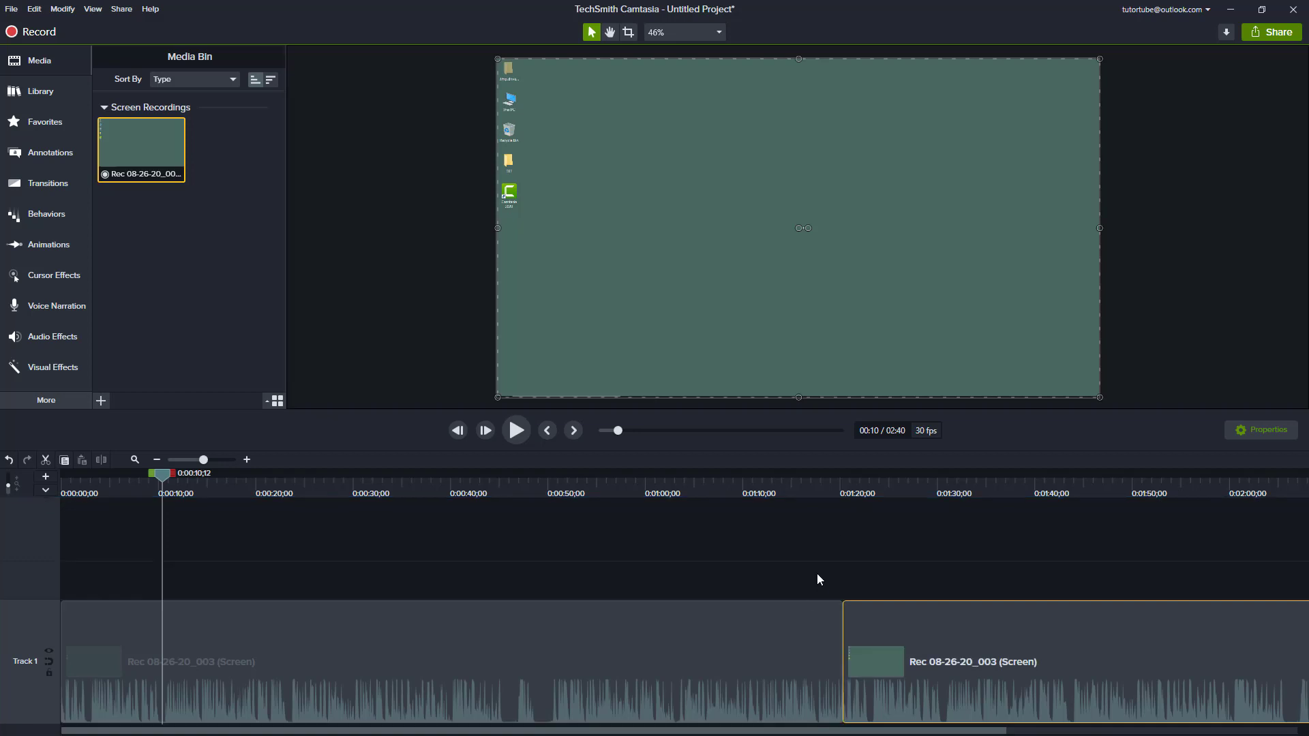
{"action": "left_click", "coordinate": [182, 460]}
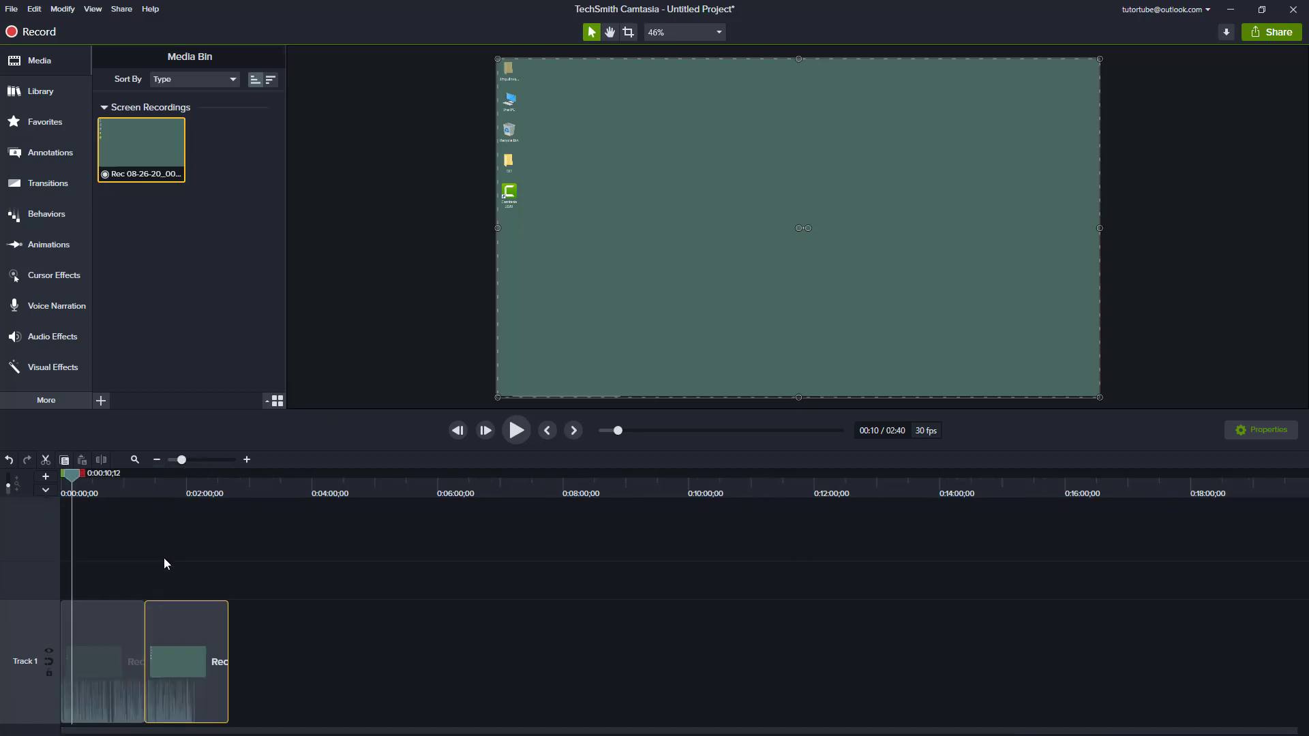
Step: Review both clips by scrubbing and briefly playing them back, and delete the second copy of the recording from Track 1
{"action": "left_click_drag", "start_coordinate": [137, 477], "coordinate": [196, 505]}
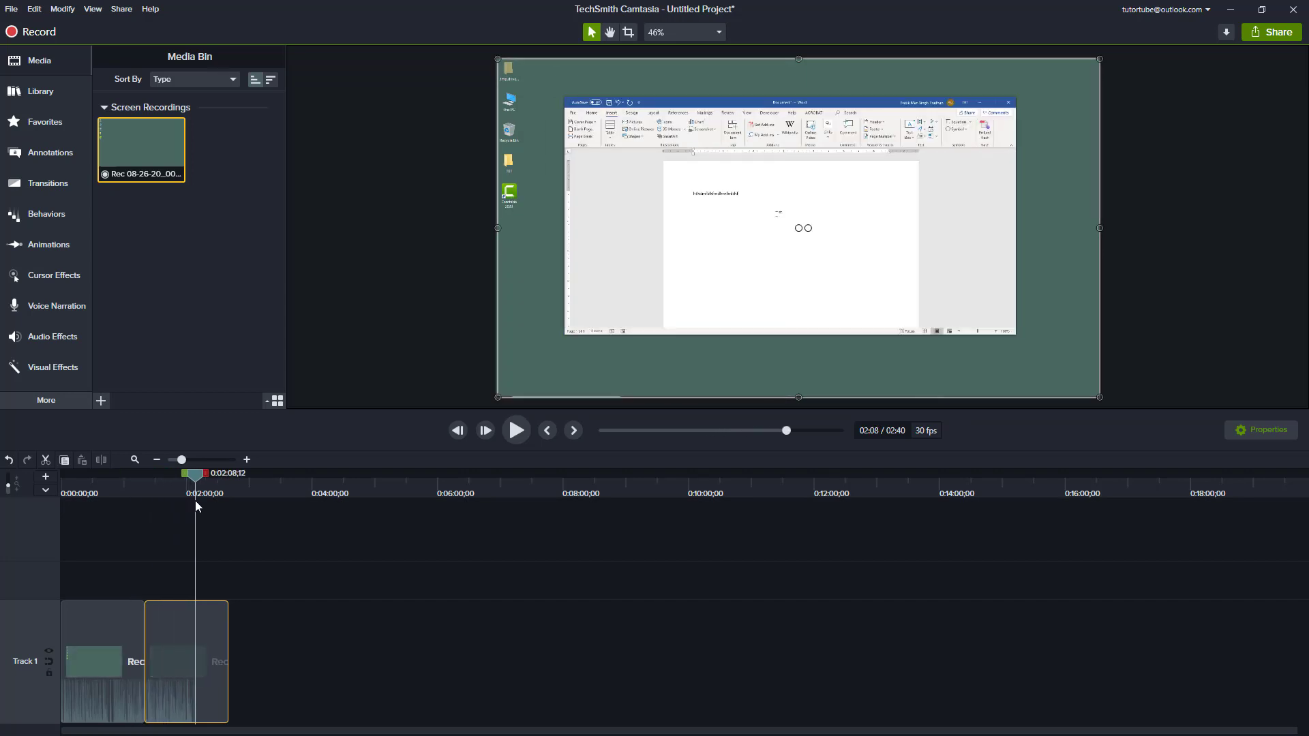
{"action": "left_click", "coordinate": [516, 433]}
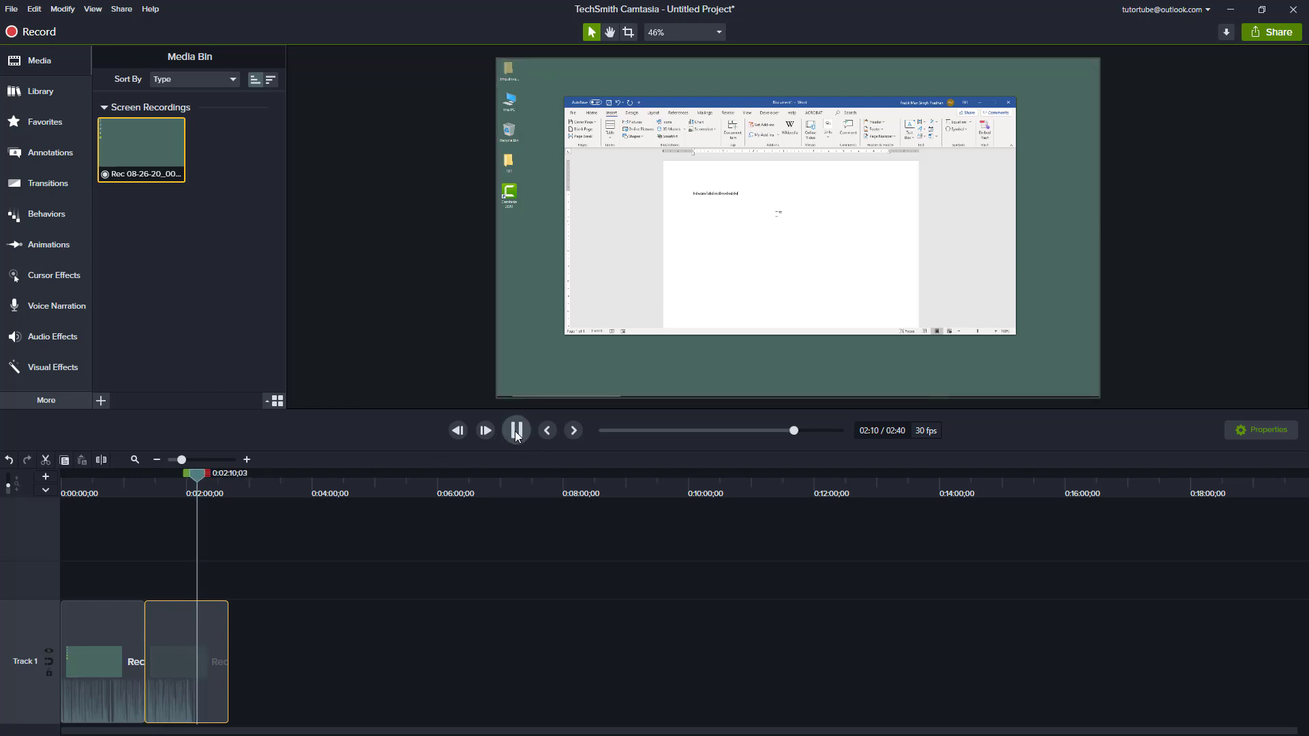
{"action": "left_click", "coordinate": [516, 431]}
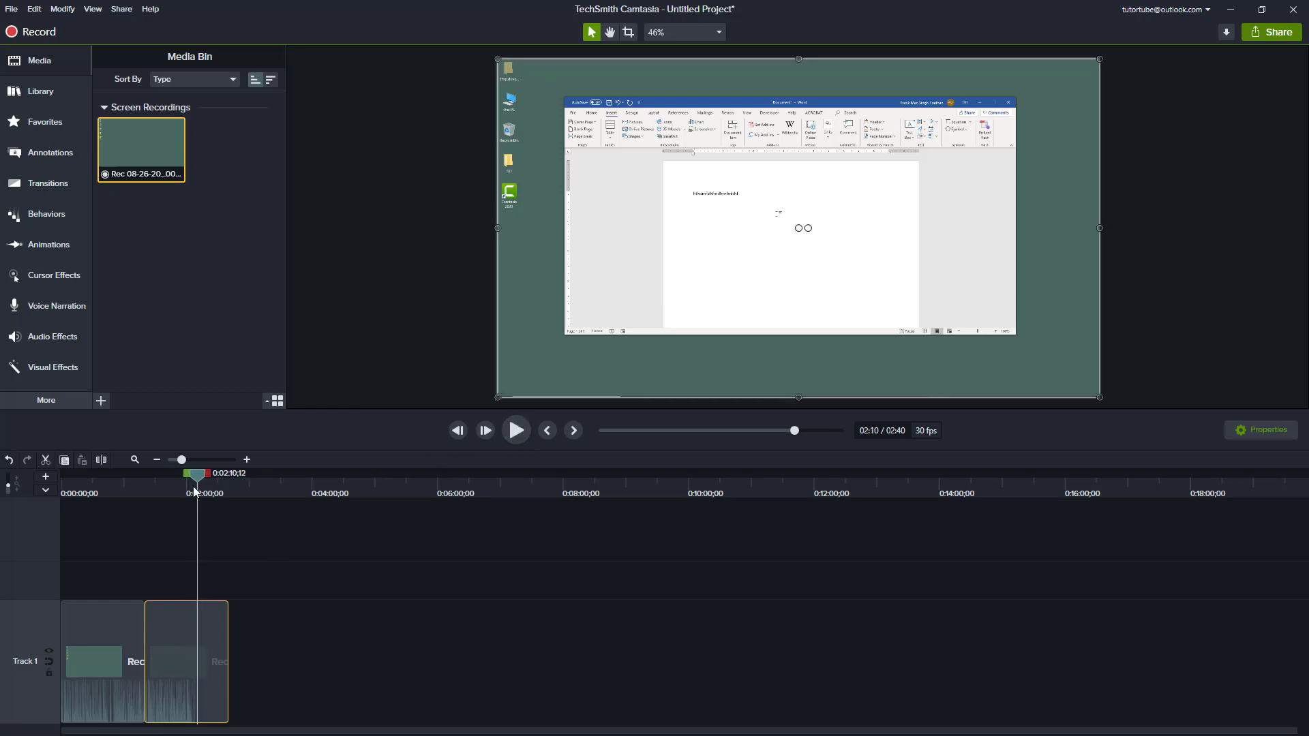
{"action": "left_click_drag", "start_coordinate": [193, 486], "coordinate": [102, 477]}
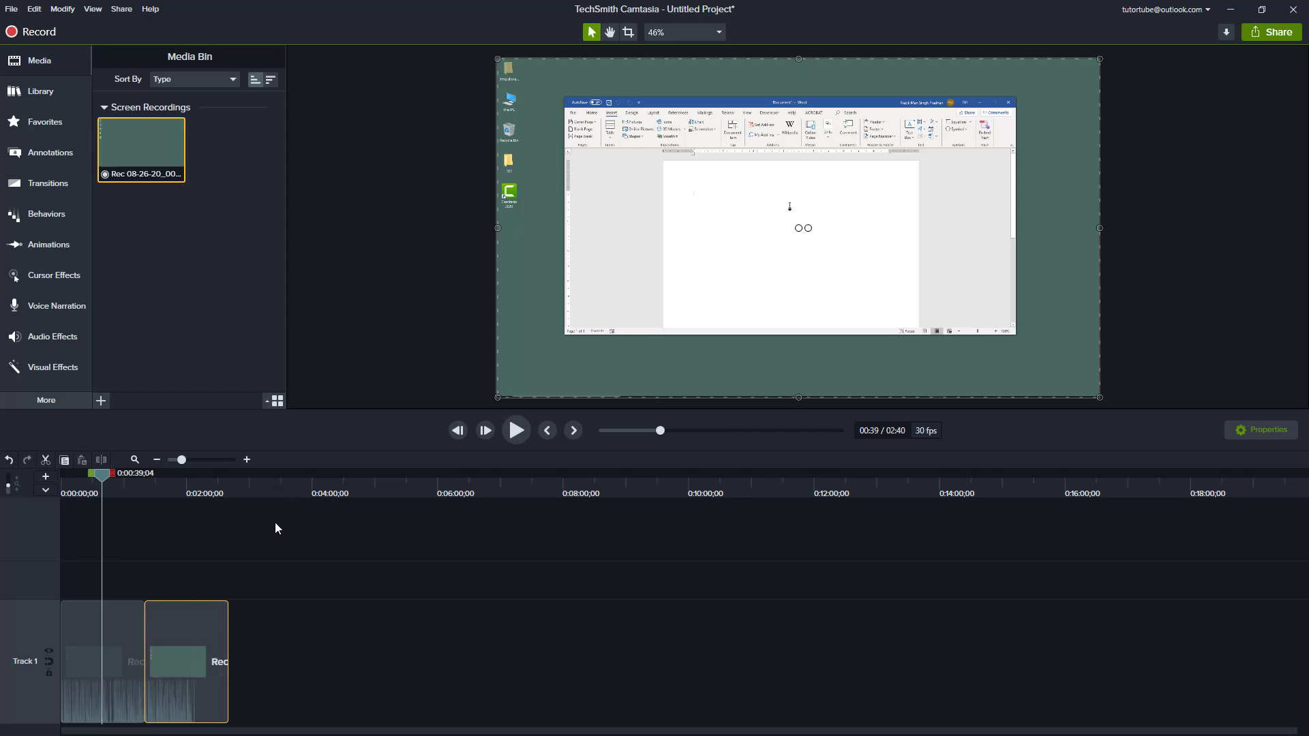
{"action": "mouse_move", "coordinate": [181, 490]}
{"action": "left_mouse_down"}
{"action": "mouse_move", "coordinate": [109, 479]}
{"action": "mouse_move", "coordinate": [198, 495]}
{"action": "left_mouse_up"}
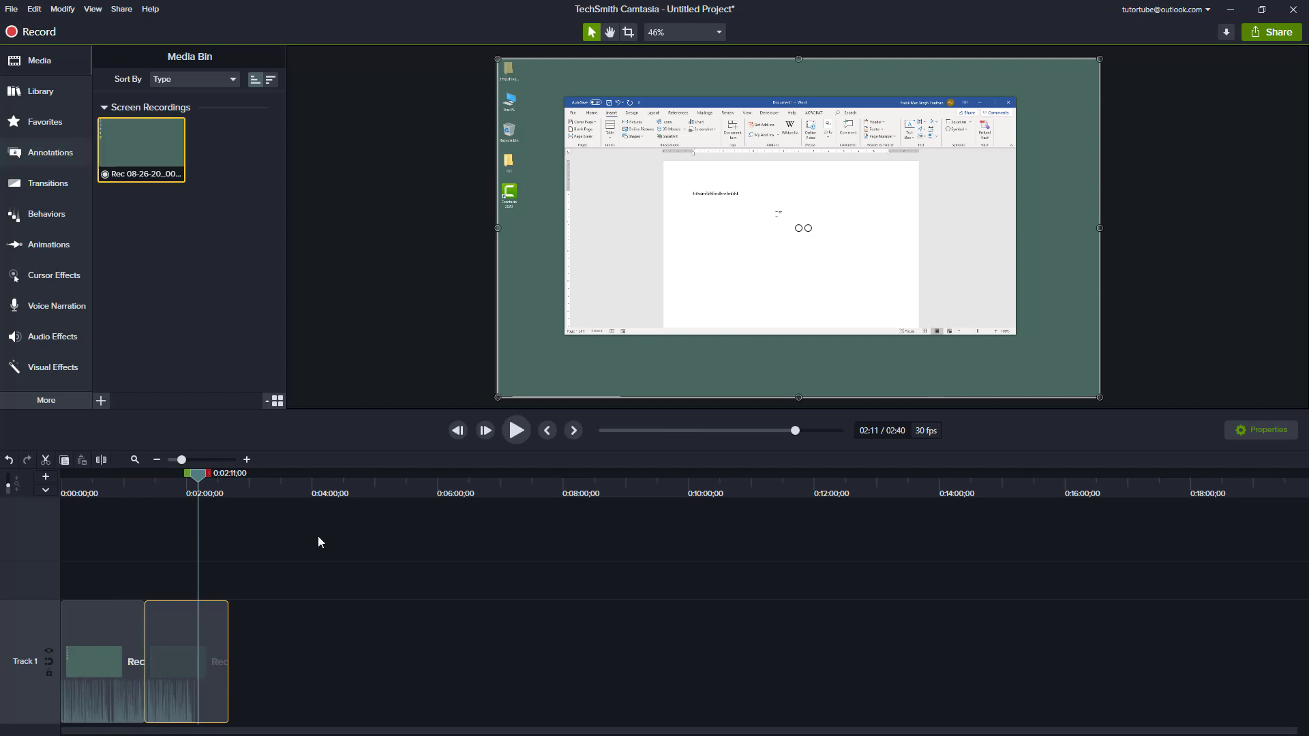
{"action": "key", "text": "Delete"}
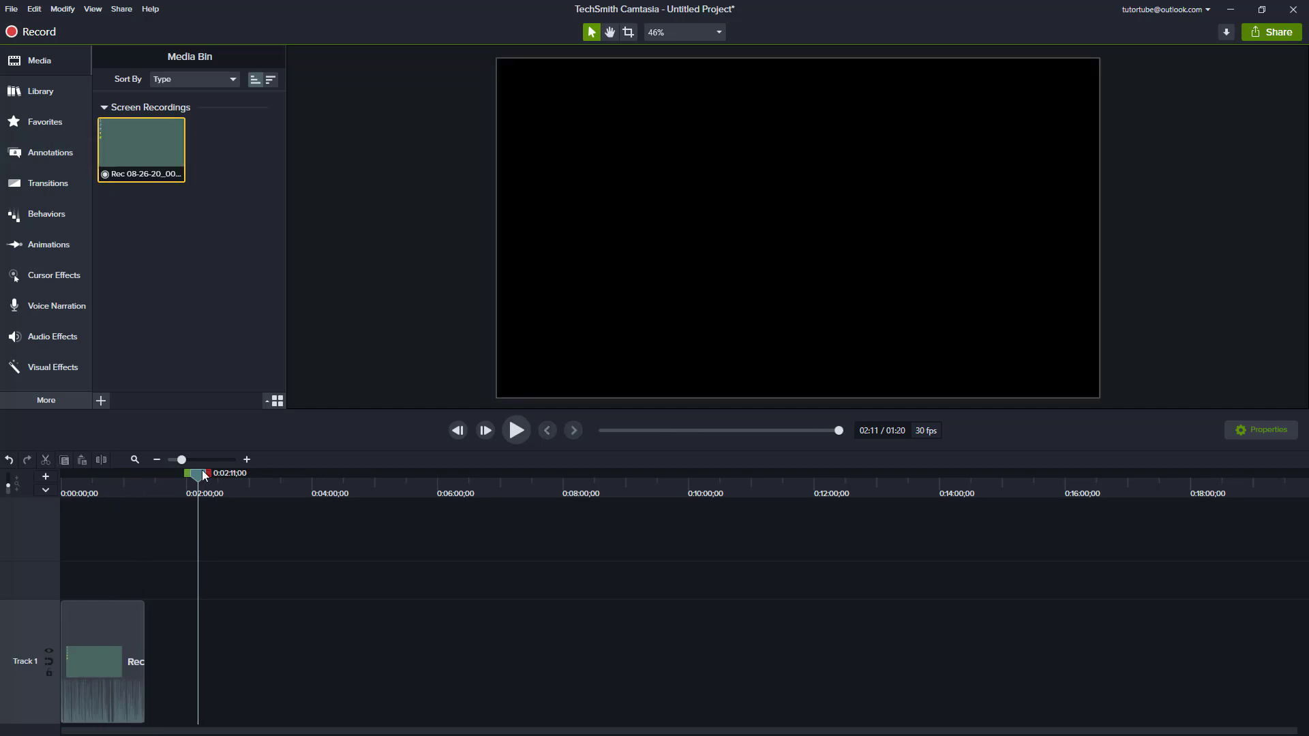
Step: Zoom in on the timeline, move the playhead to 0:00:18;10 and select the remaining recording clip on Track 1
{"action": "left_click_drag", "start_coordinate": [183, 460], "coordinate": [0, 500]}
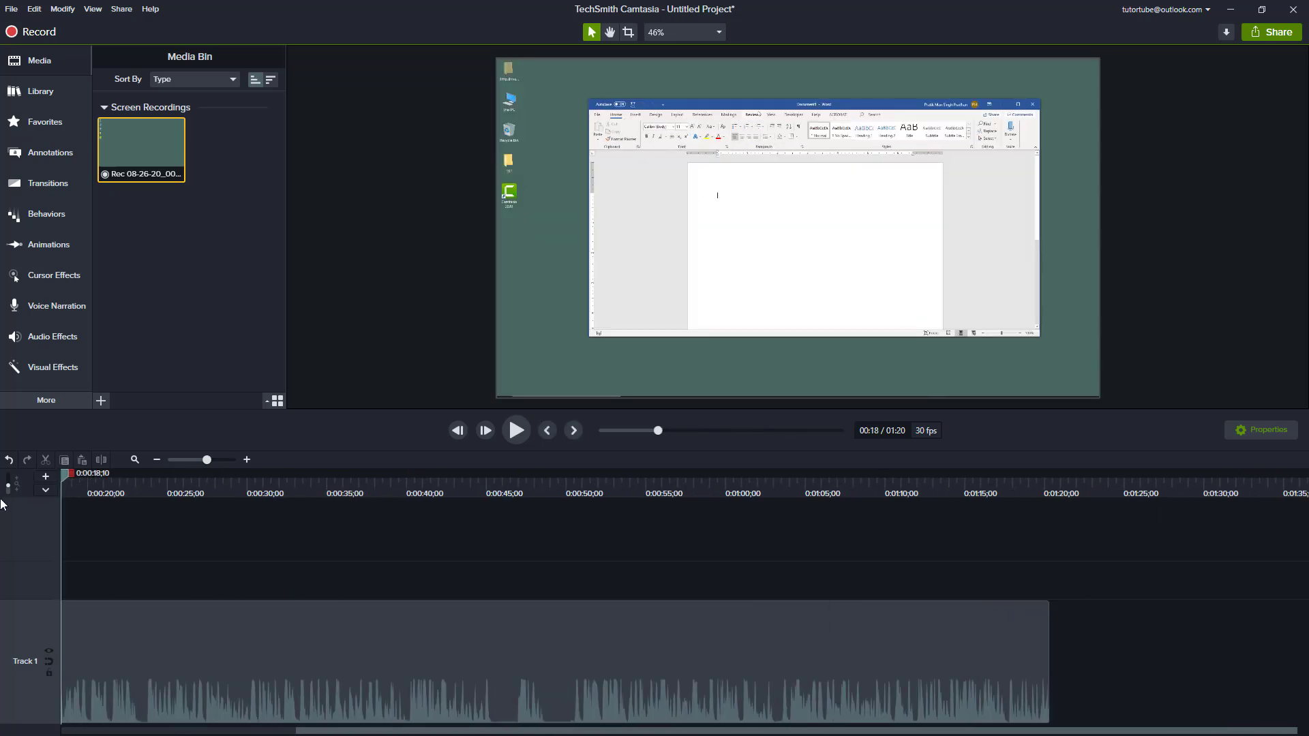
{"action": "left_click", "coordinate": [397, 669]}
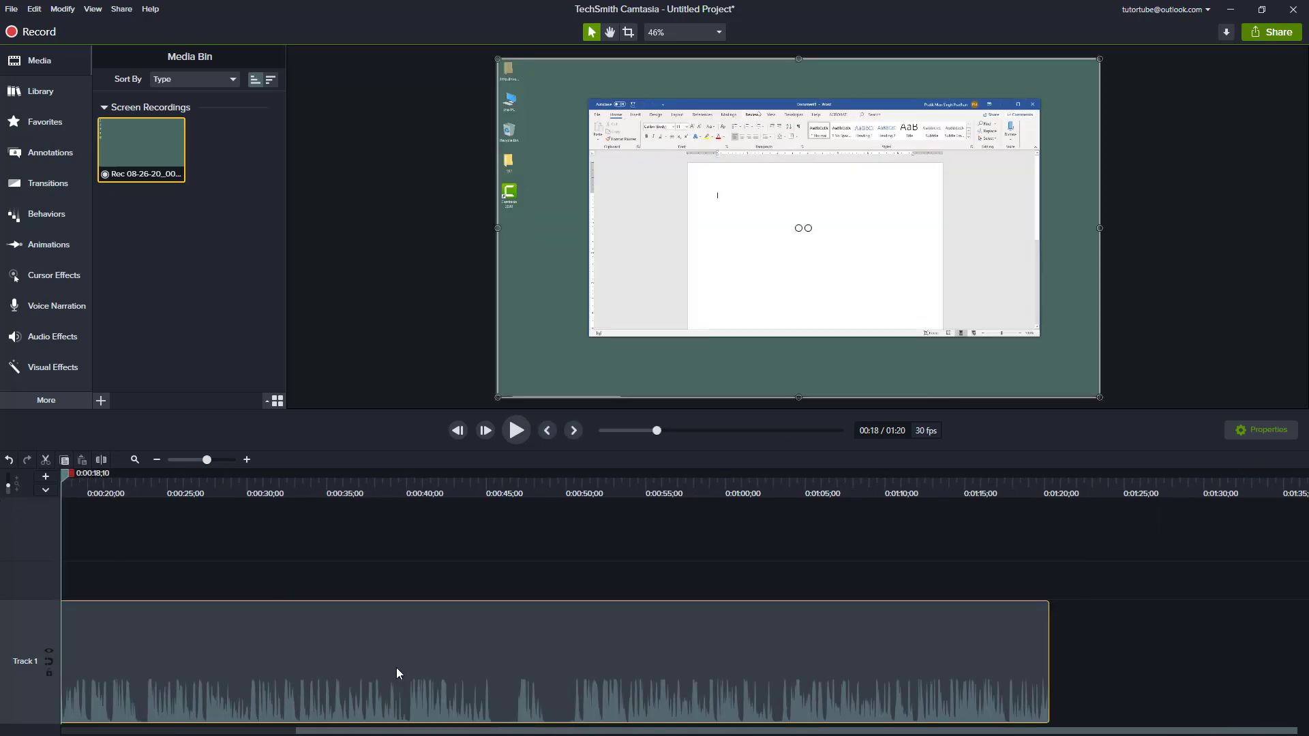